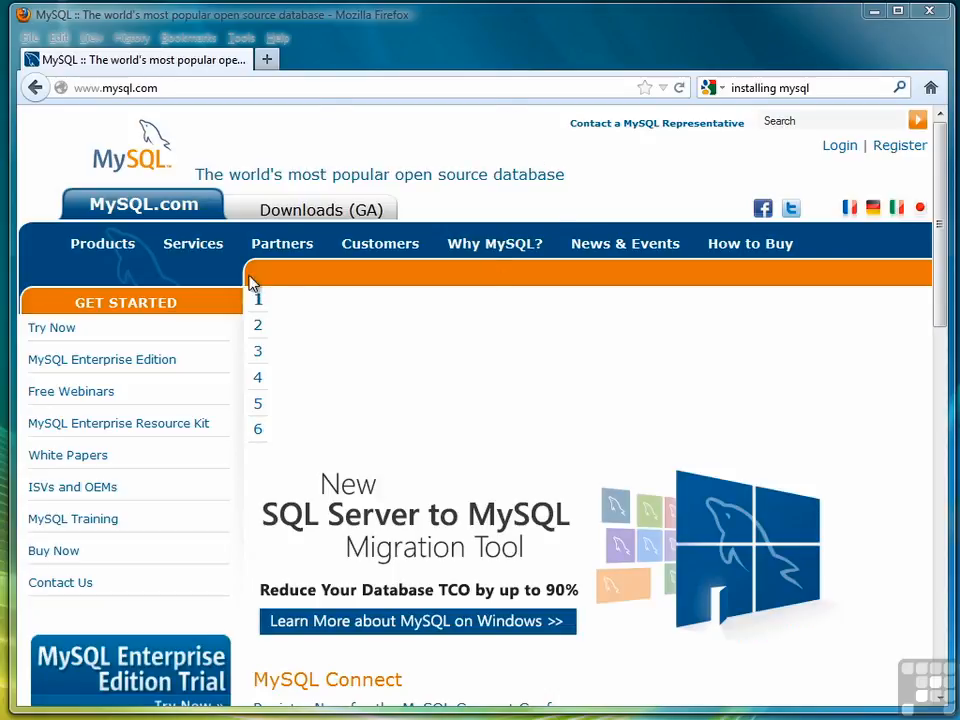
From the Downloads (GA) tab, reach the 32-bit MySQL Installer 5.5.27 MSI download
left_click(307, 212)
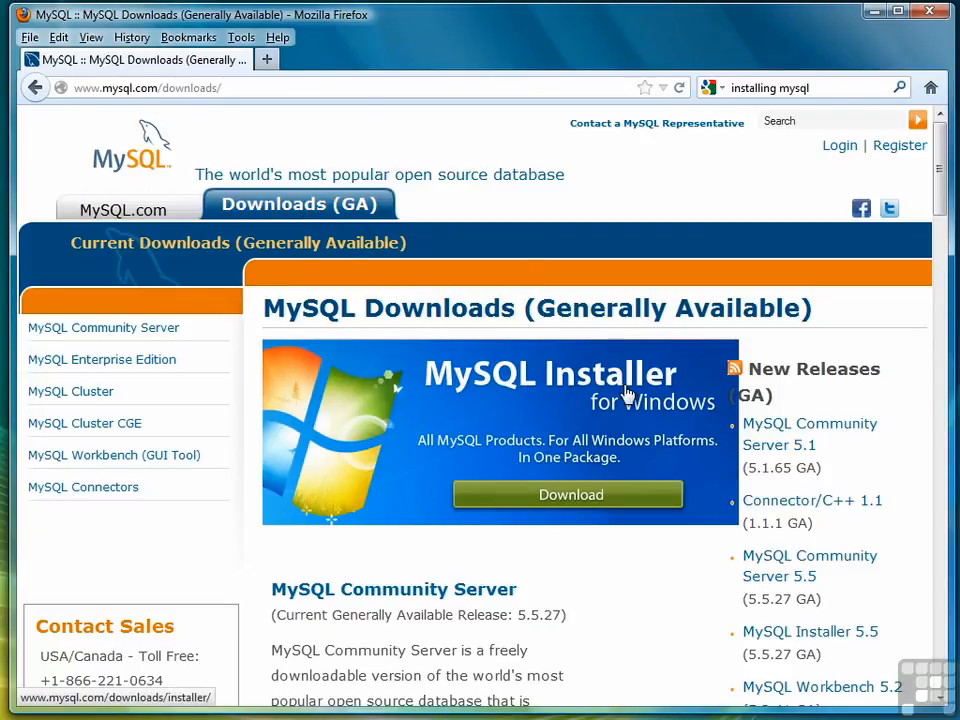
left_click(572, 499)
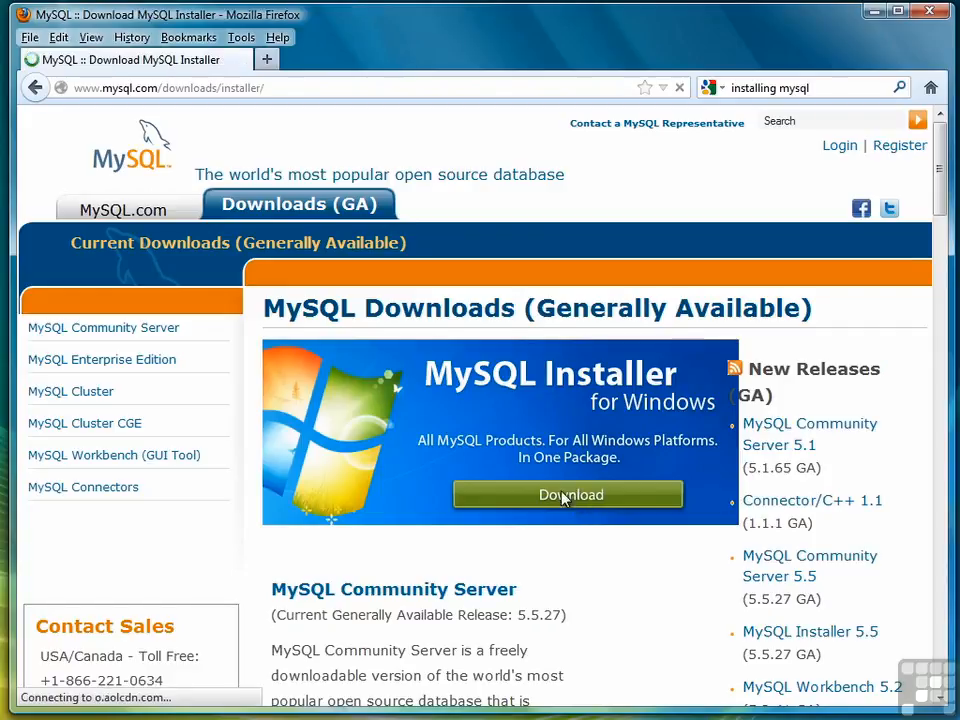
left_click_drag(941, 203, 926, 364)
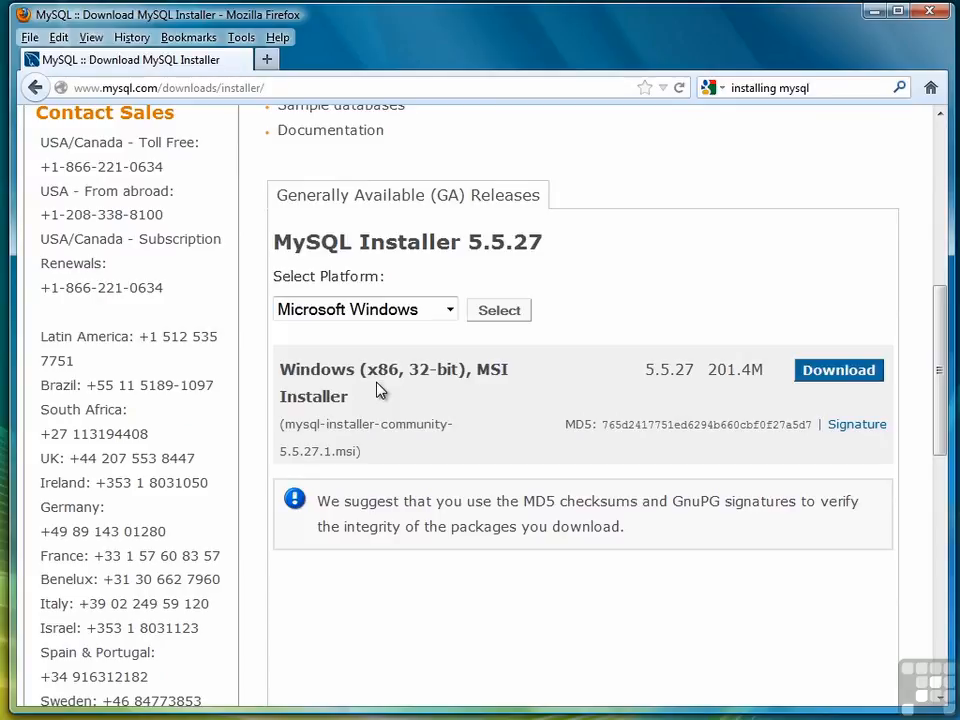
left_click(838, 374)
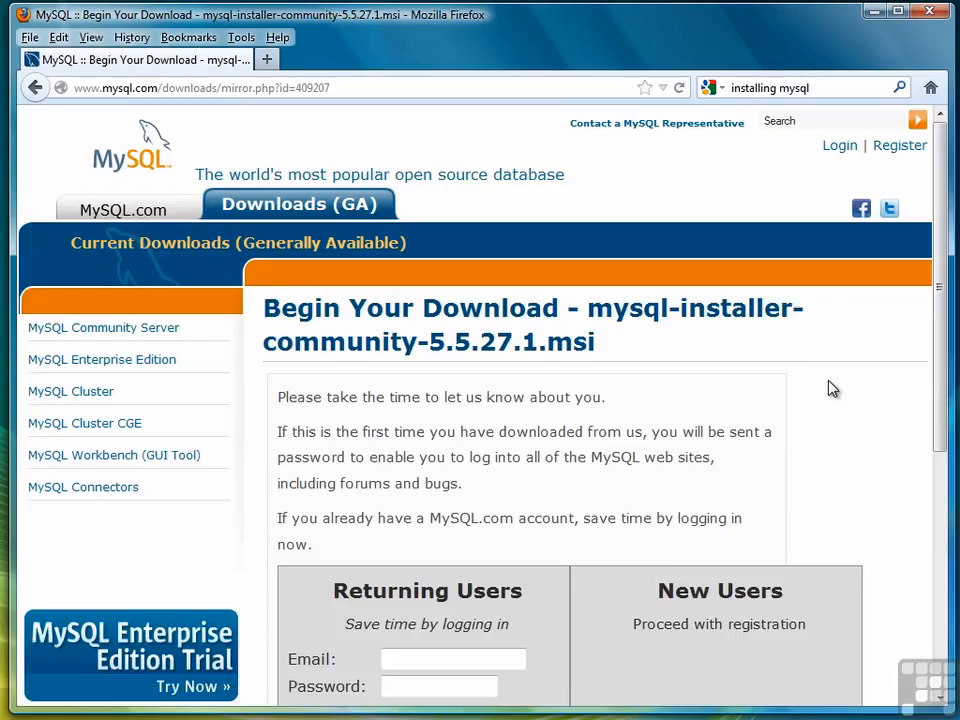
Log in with the account e-mail and password, then save mysql-installer-community-5.5.27.1.msi
scroll(934, 306, "down", 3)
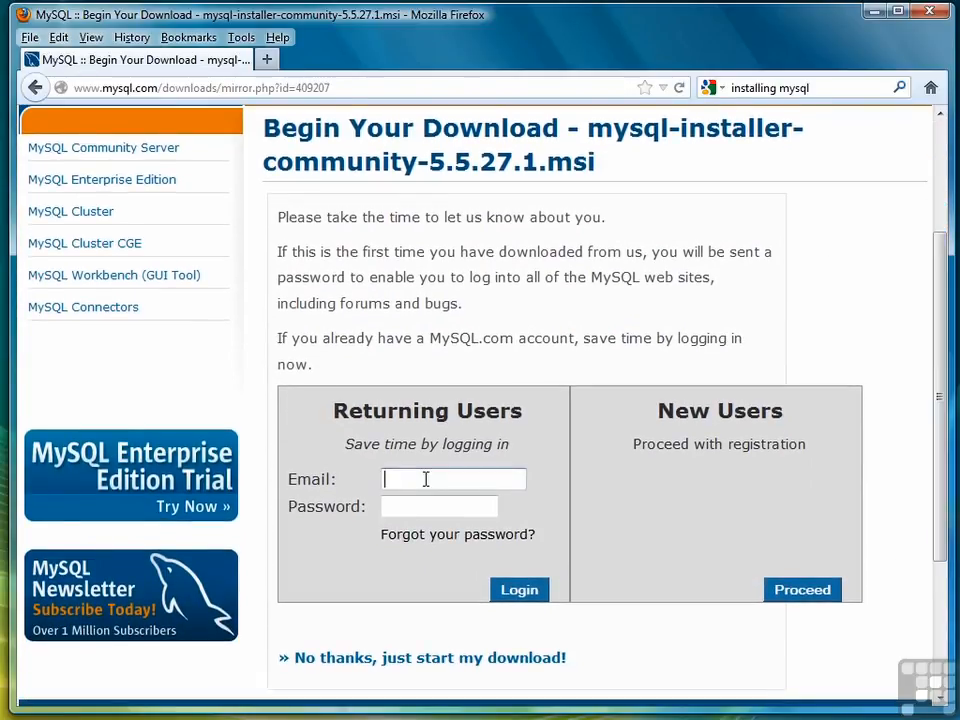
left_click(425, 479)
key("Tab")
type("•••••••")
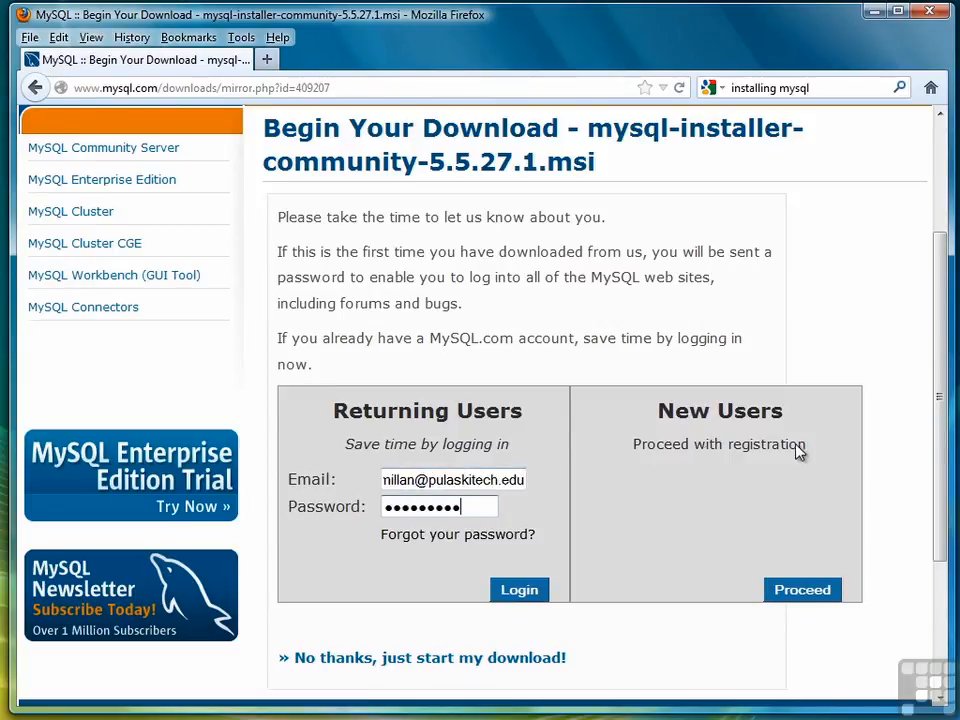
left_click(525, 592)
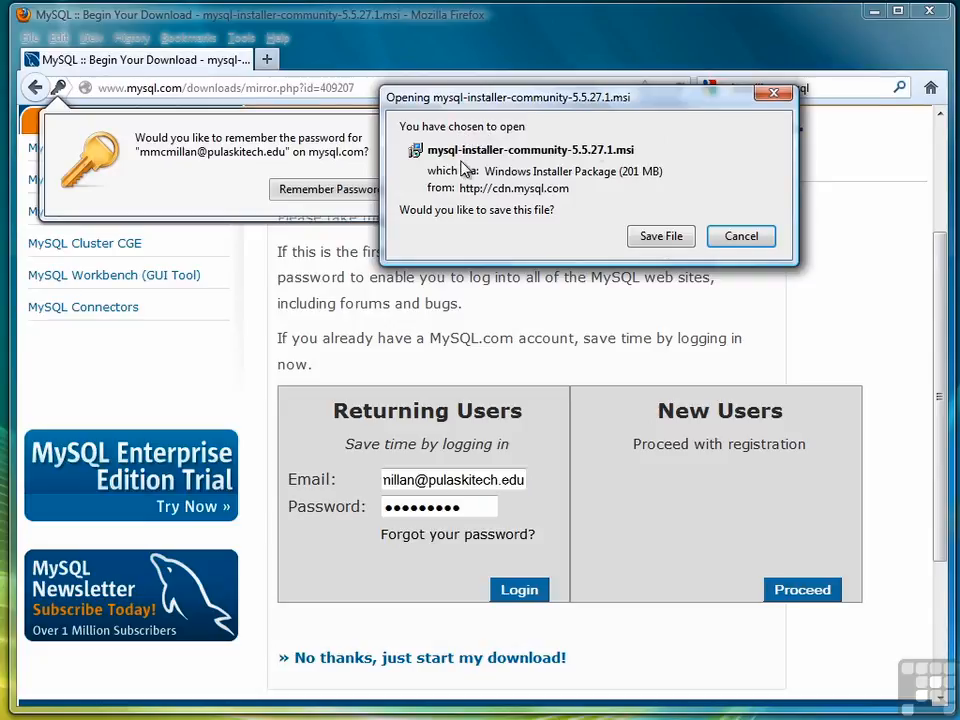
left_click(661, 236)
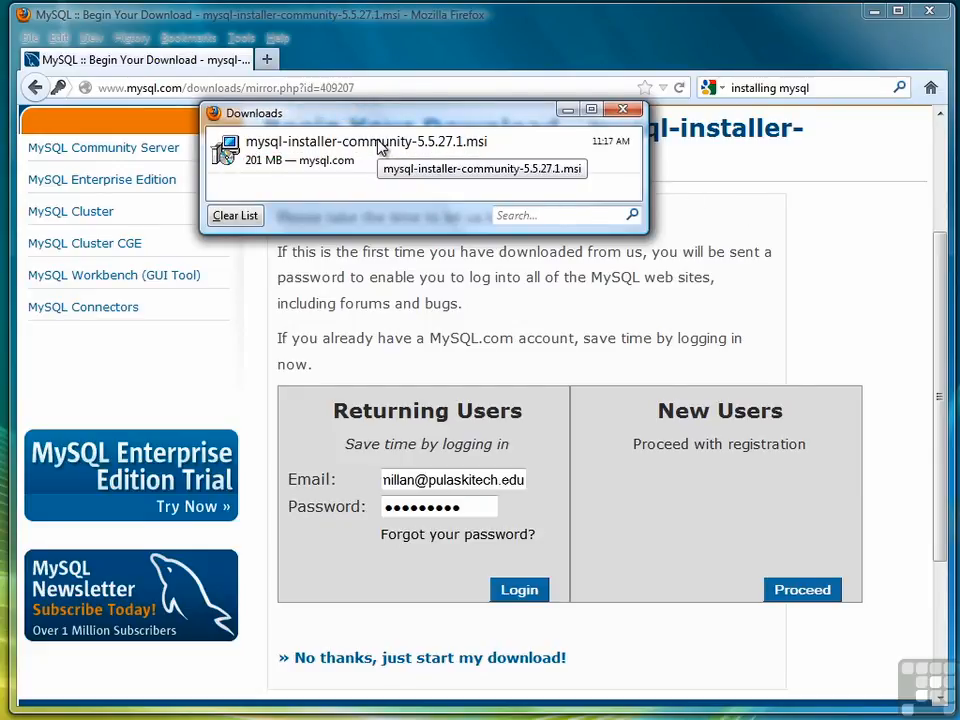
Run the 5.5.27.1 MSI, undo the suspended Safari install, and choose Install MySQL Products
left_click(380, 148)
double_click(380, 148)
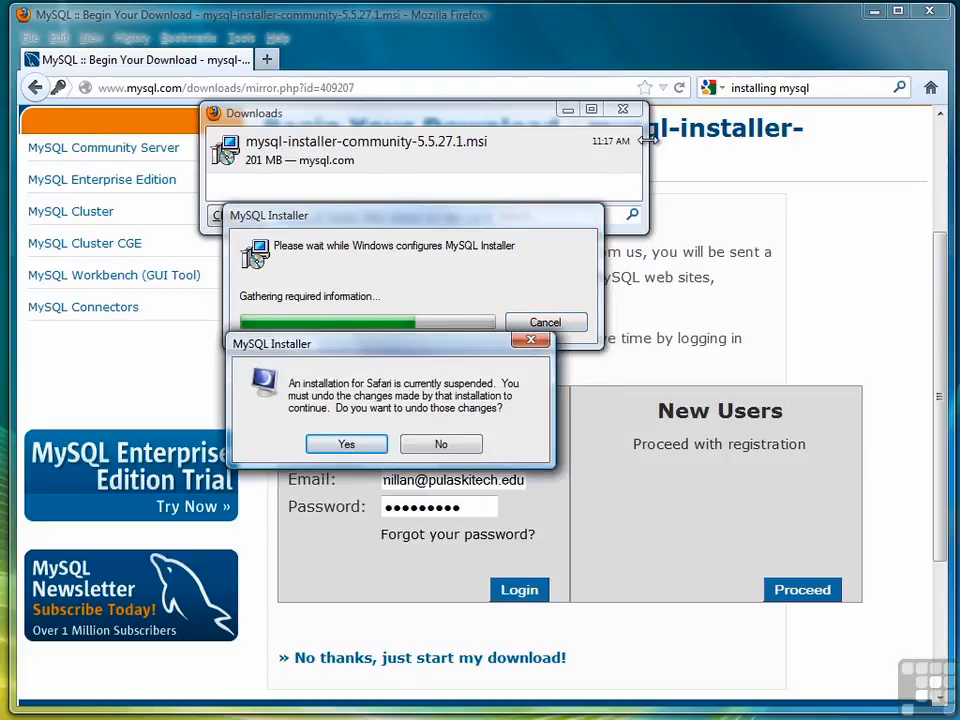
left_click(352, 445)
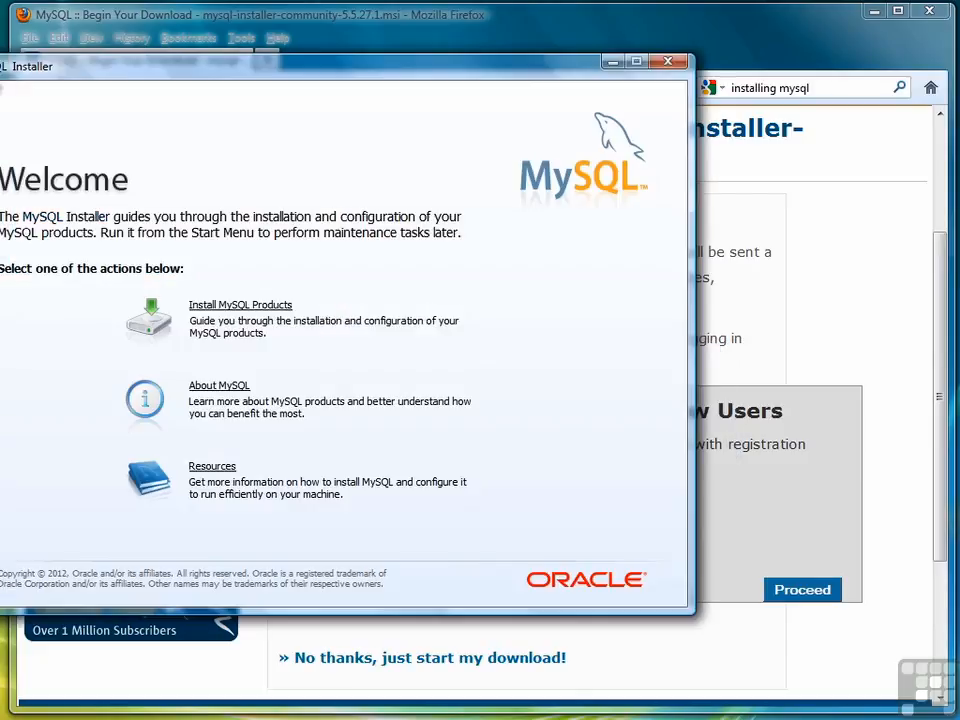
left_click_drag(26, 78, 149, 65)
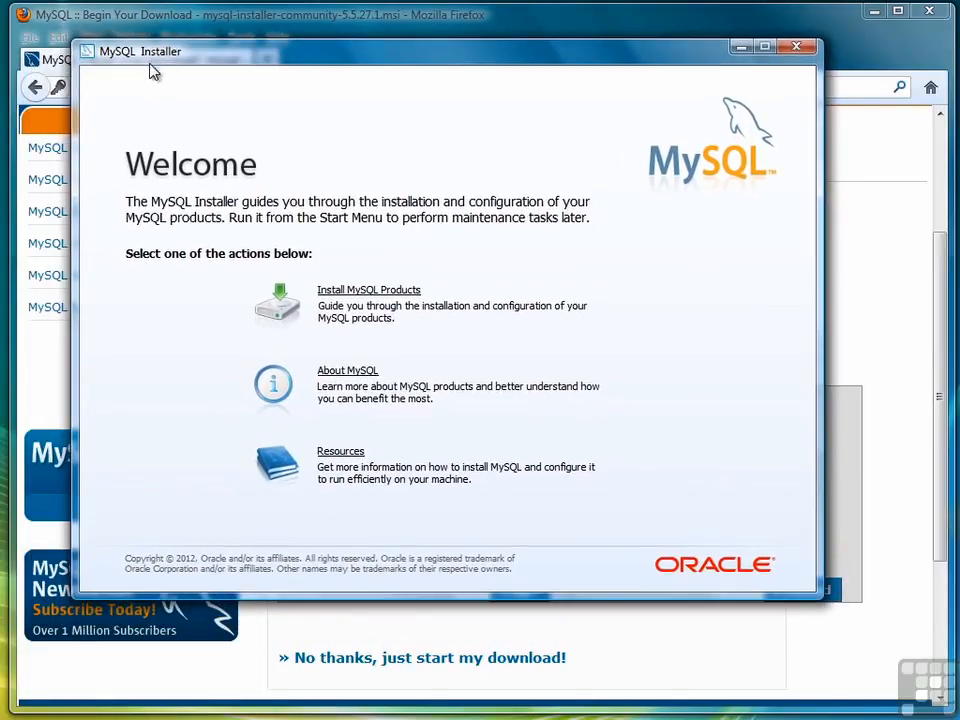
left_click(371, 291)
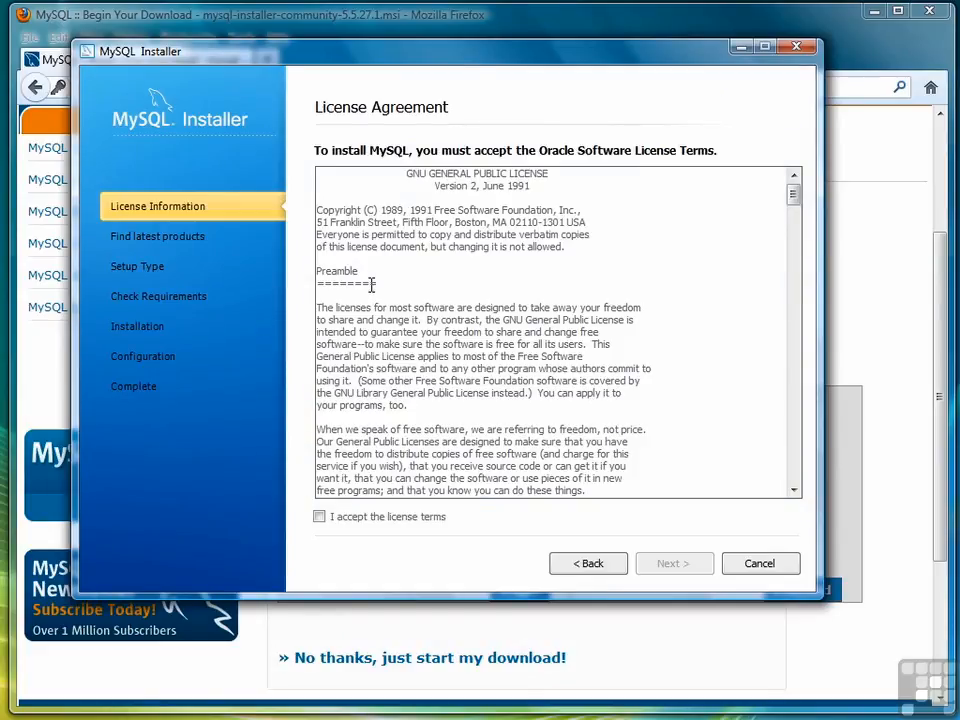
Accept the GPL license, run the latest-products check, and keep the Developer Default setup type
left_click(326, 520)
left_click(663, 566)
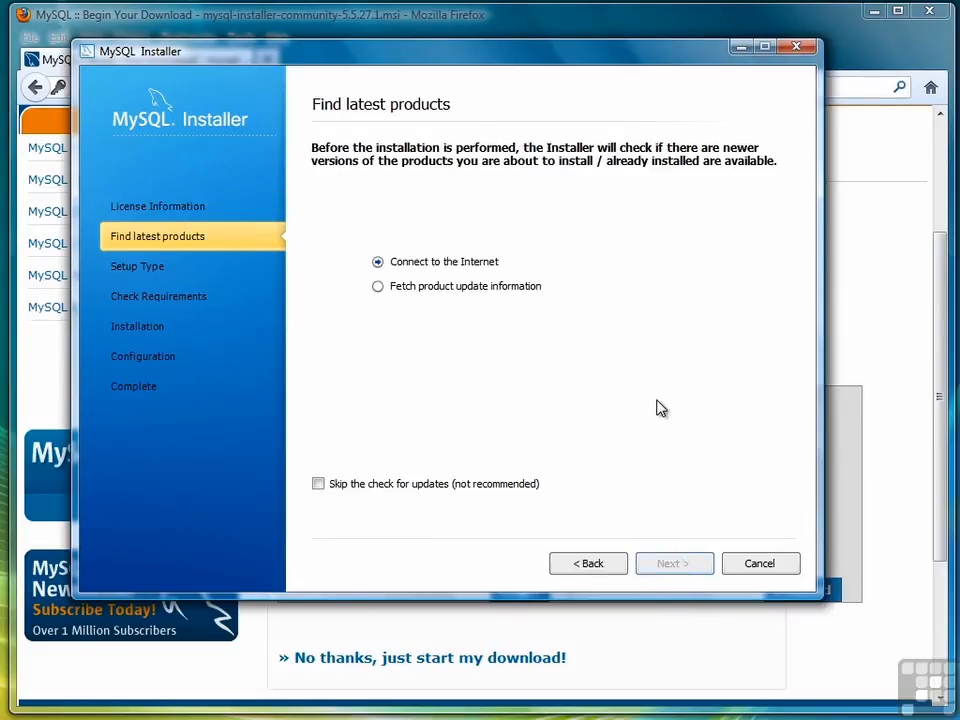
left_click(688, 565)
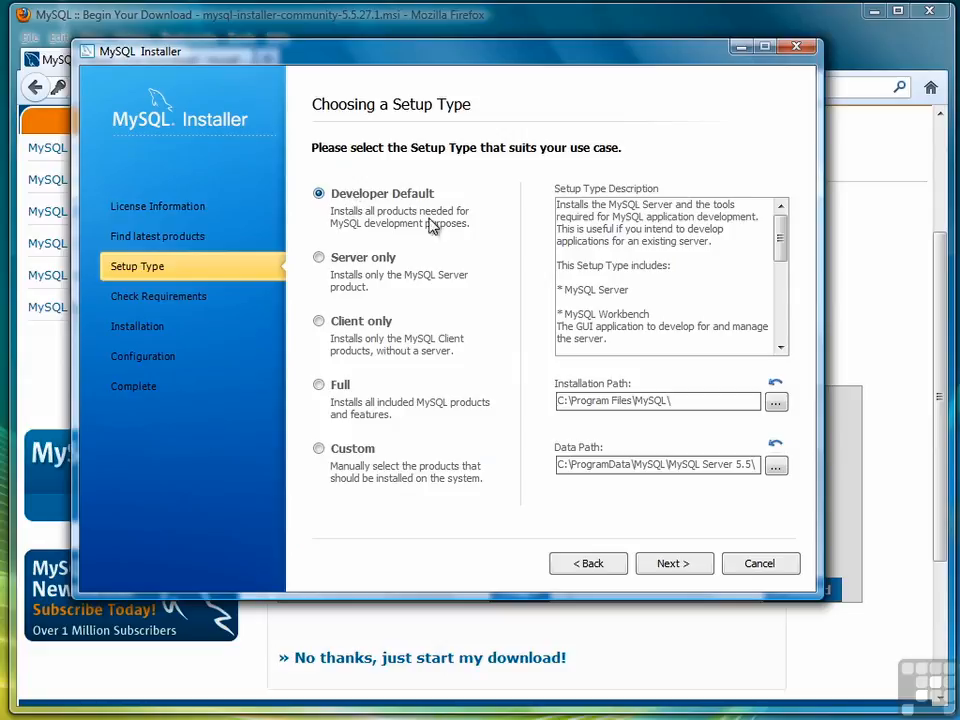
left_click(672, 563)
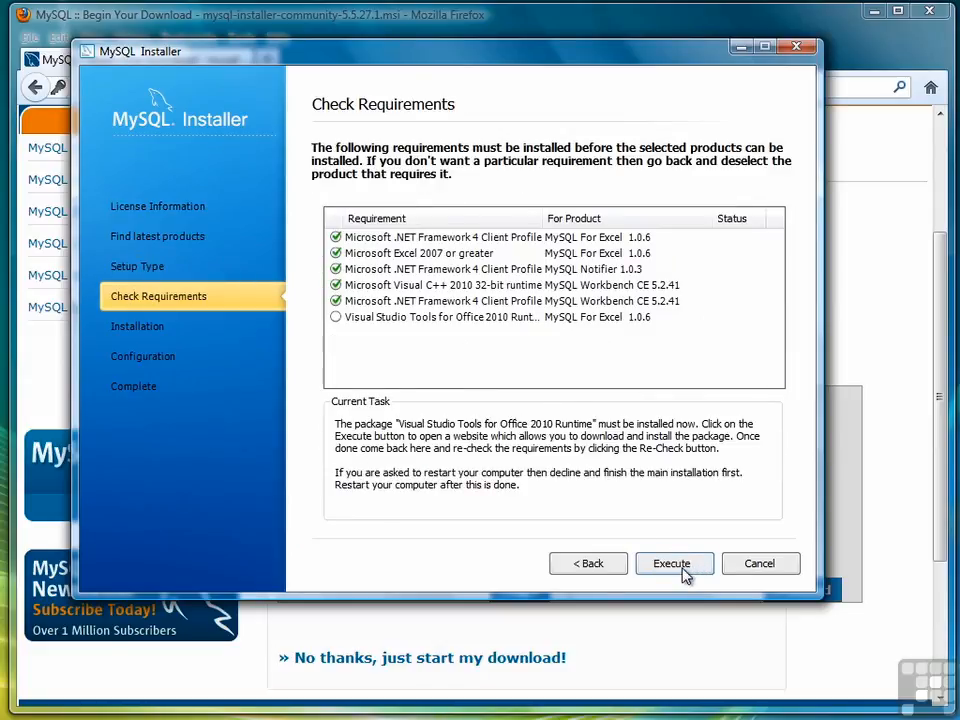
Install Visual Studio 2010 Tools for Office Runtime, accepting its license, to meet all requirements
left_click(672, 564)
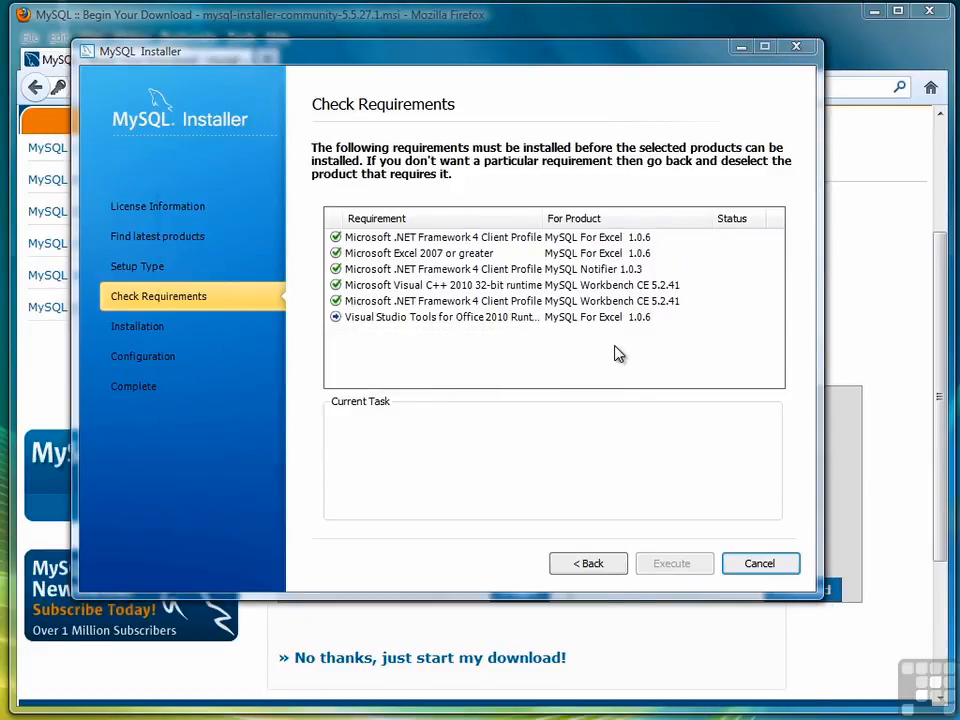
left_click_drag(438, 197, 556, 156)
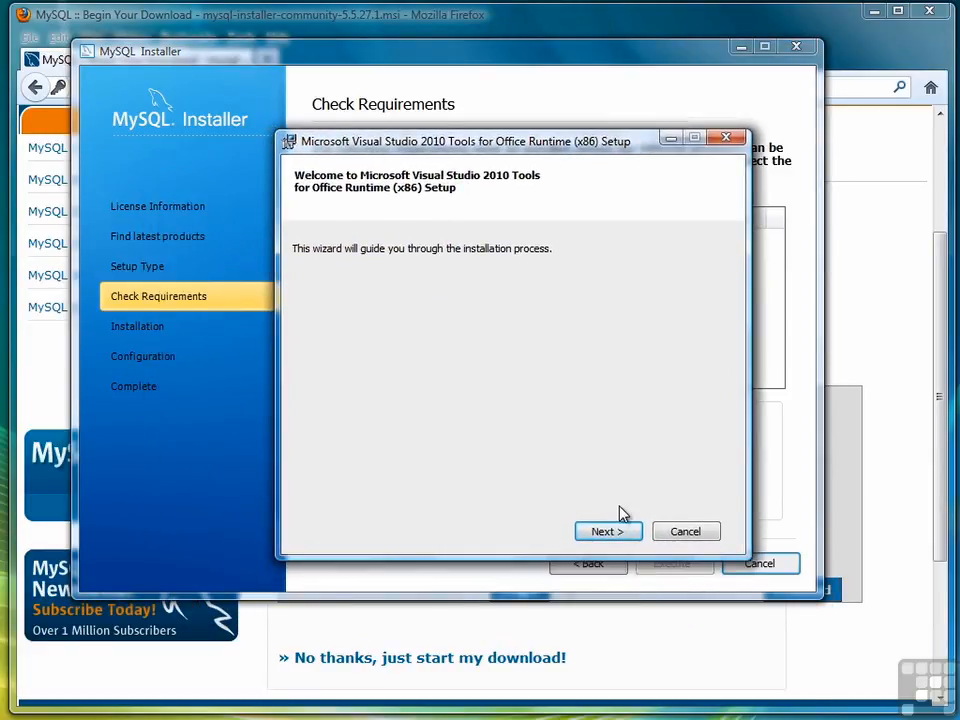
left_click(606, 530)
left_click(306, 493)
left_click(612, 533)
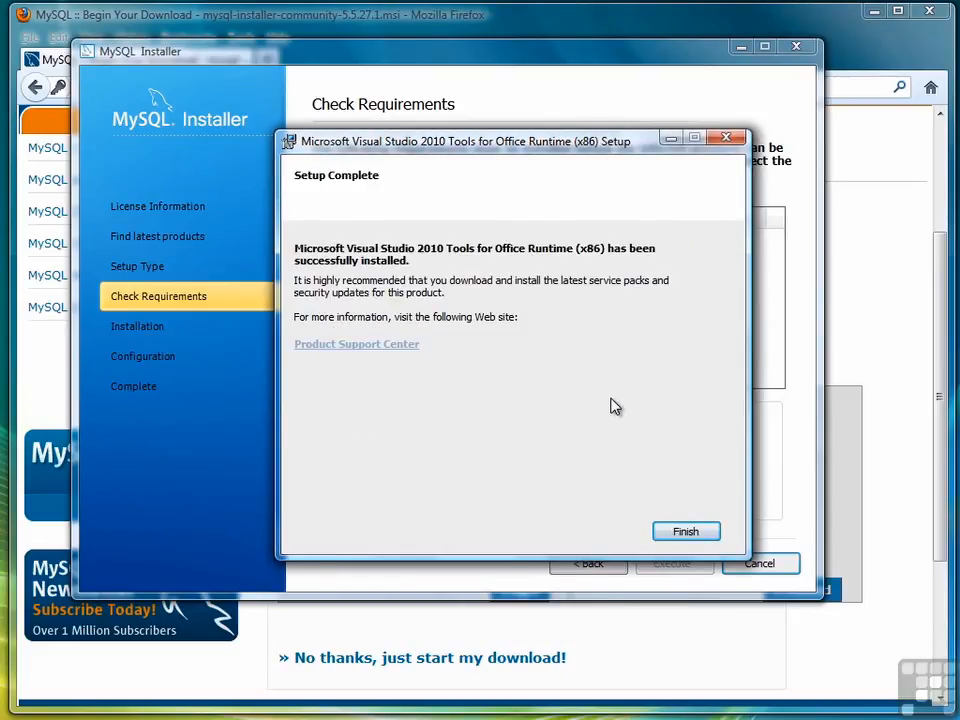
left_click(689, 533)
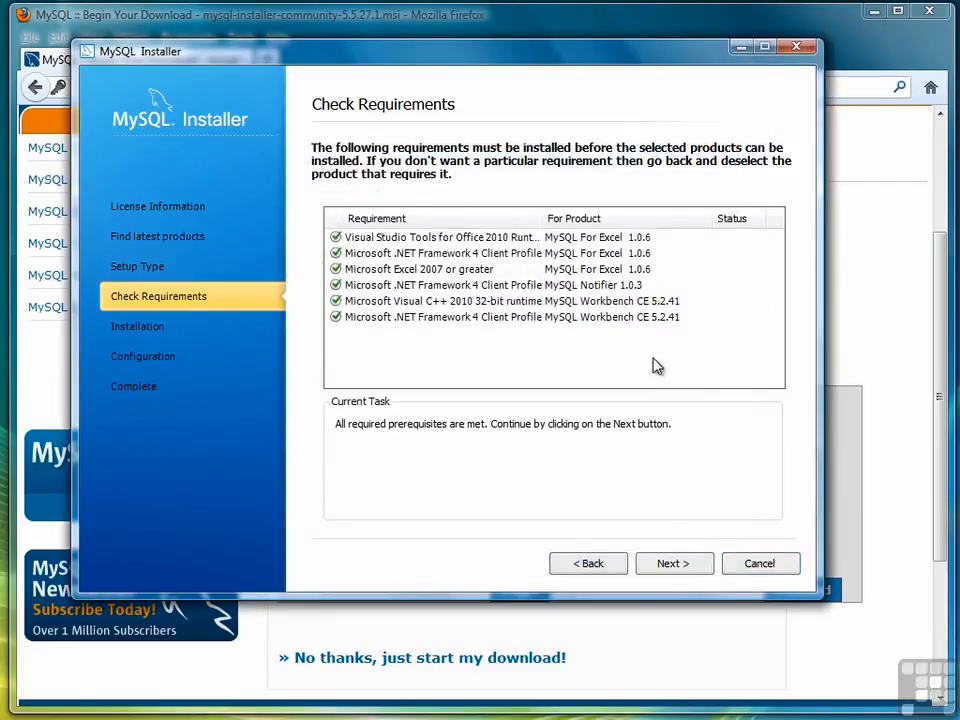
left_click(671, 565)
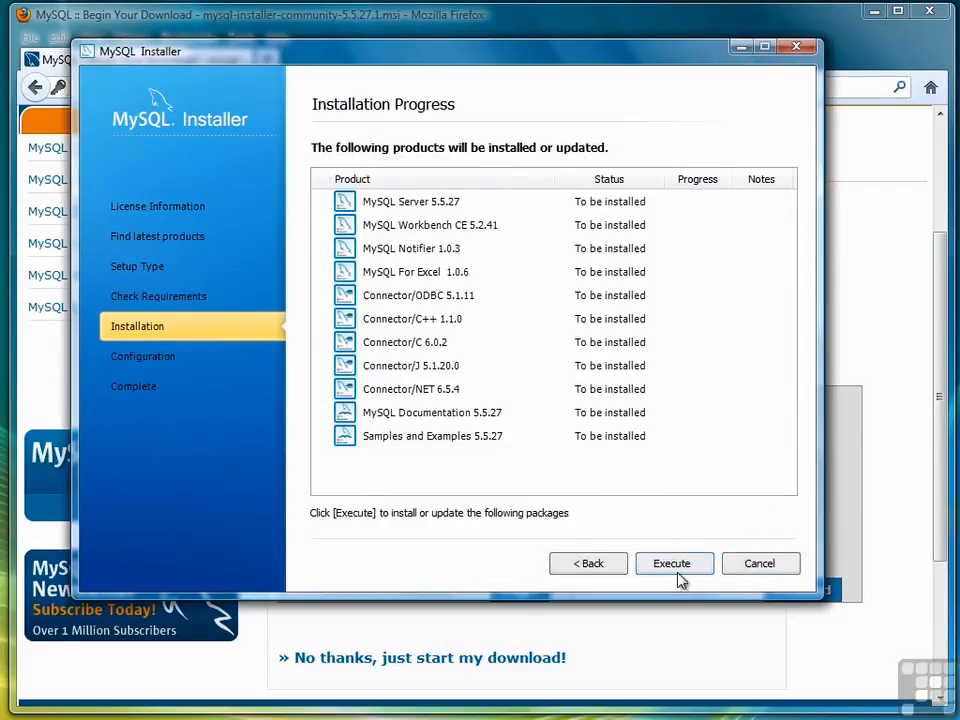
Execute installation of the 11 listed products and proceed to Server Configuration 1/3
left_click(690, 567)
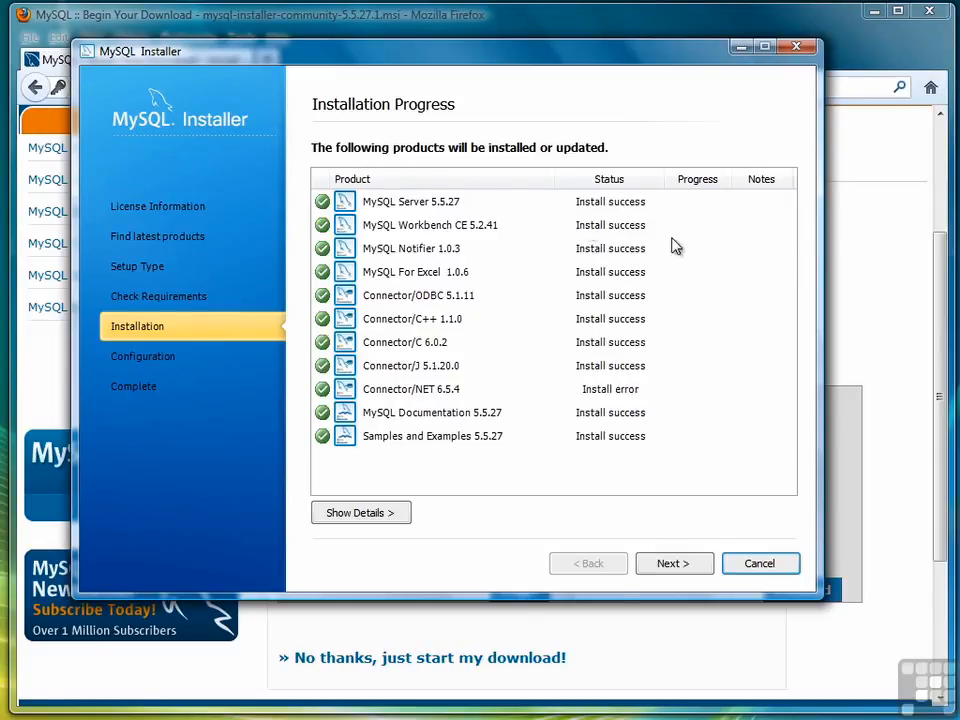
left_click(673, 565)
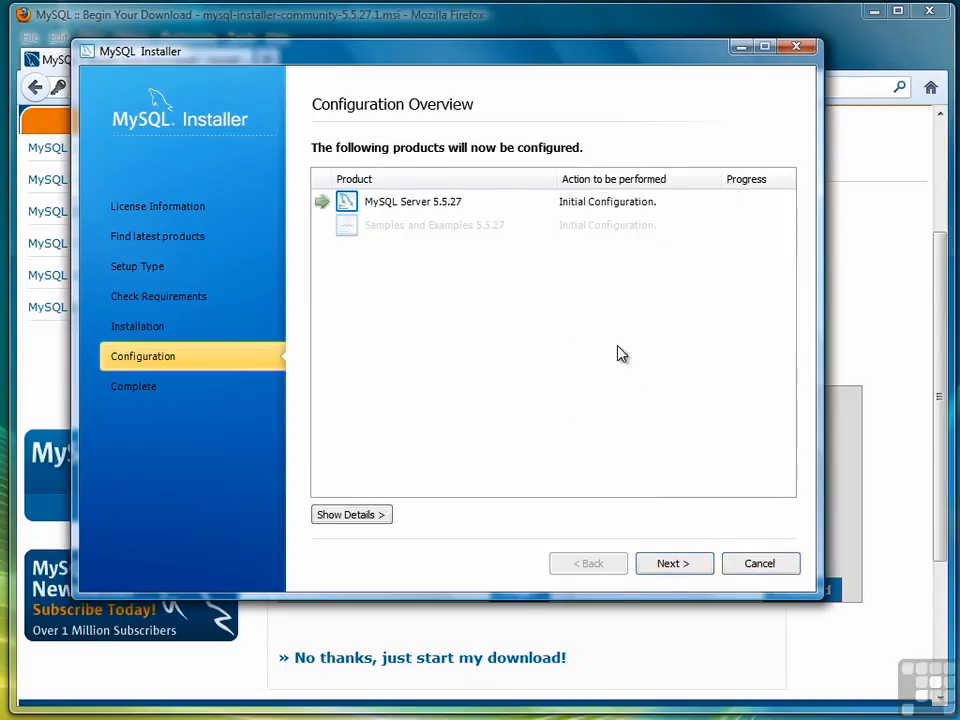
left_click(673, 566)
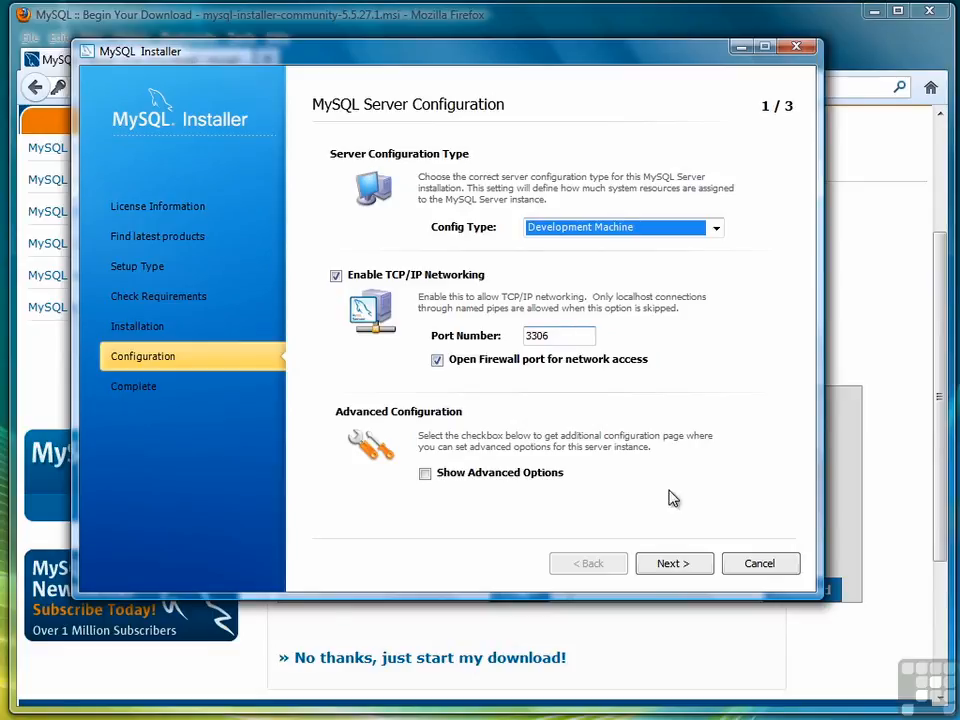
Keep Development Machine on port 3306, enter and confirm the root password, and apply with service MySQL55
left_click(684, 566)
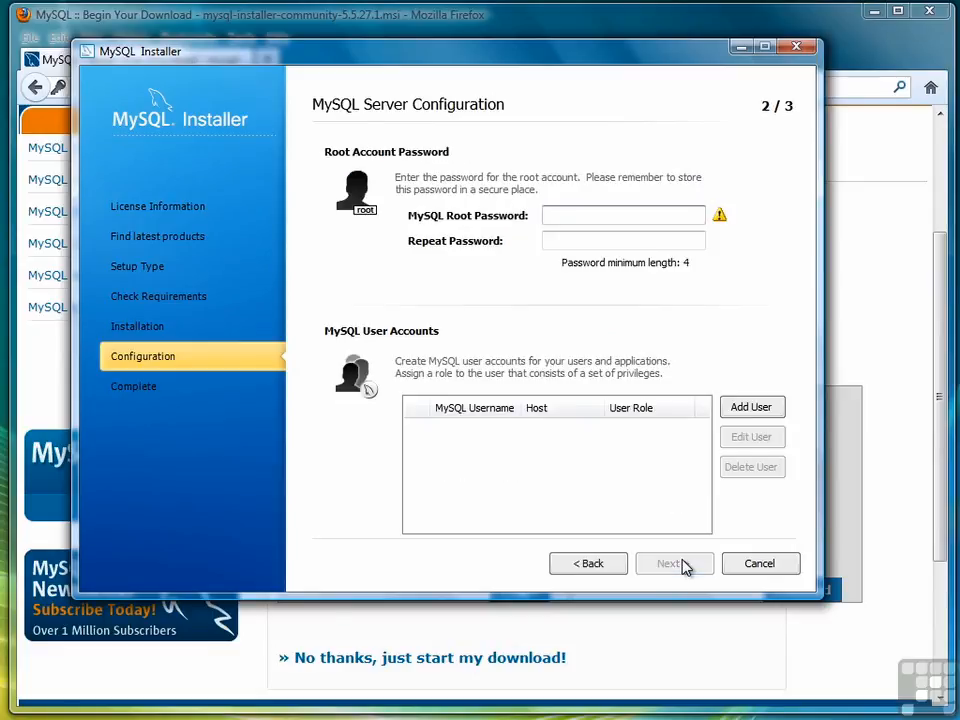
type("•••••••••")
key("Tab")
type("•••••••••")
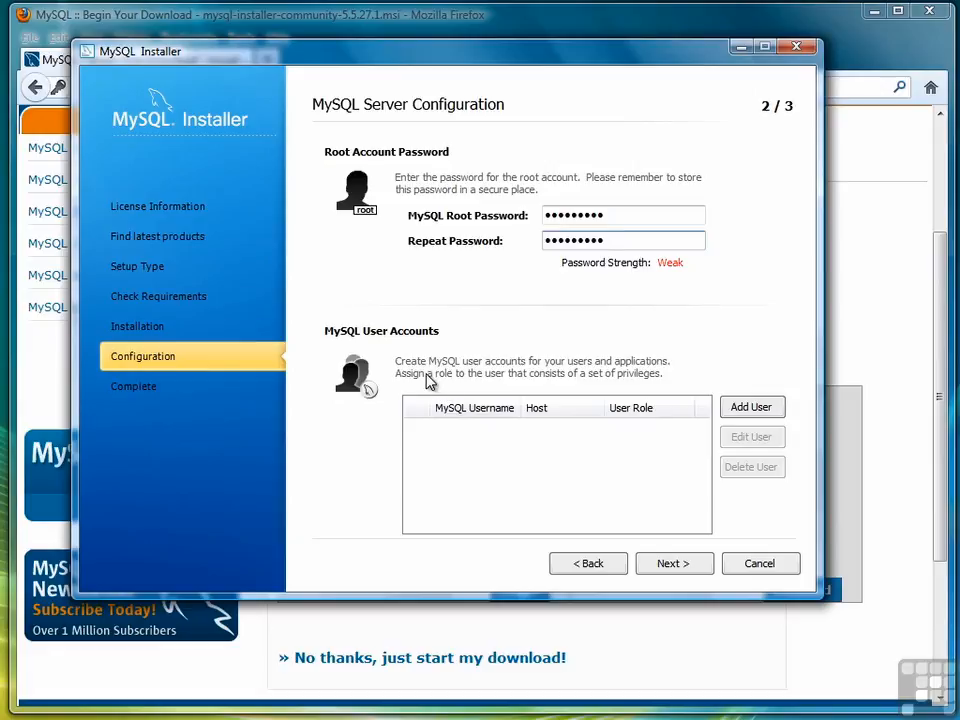
left_click(679, 566)
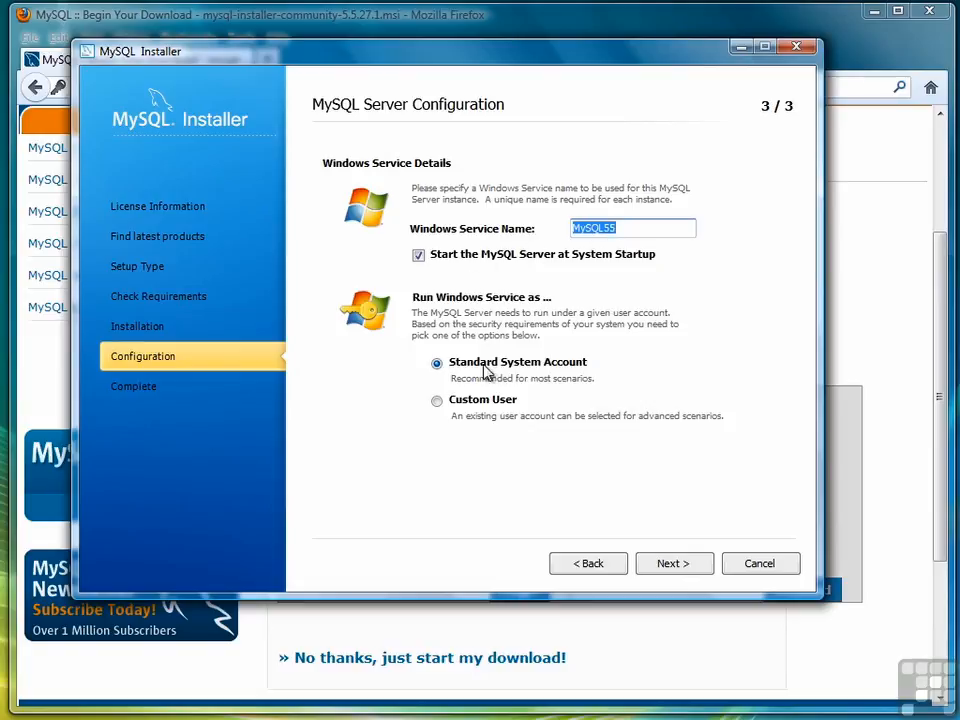
left_click(670, 564)
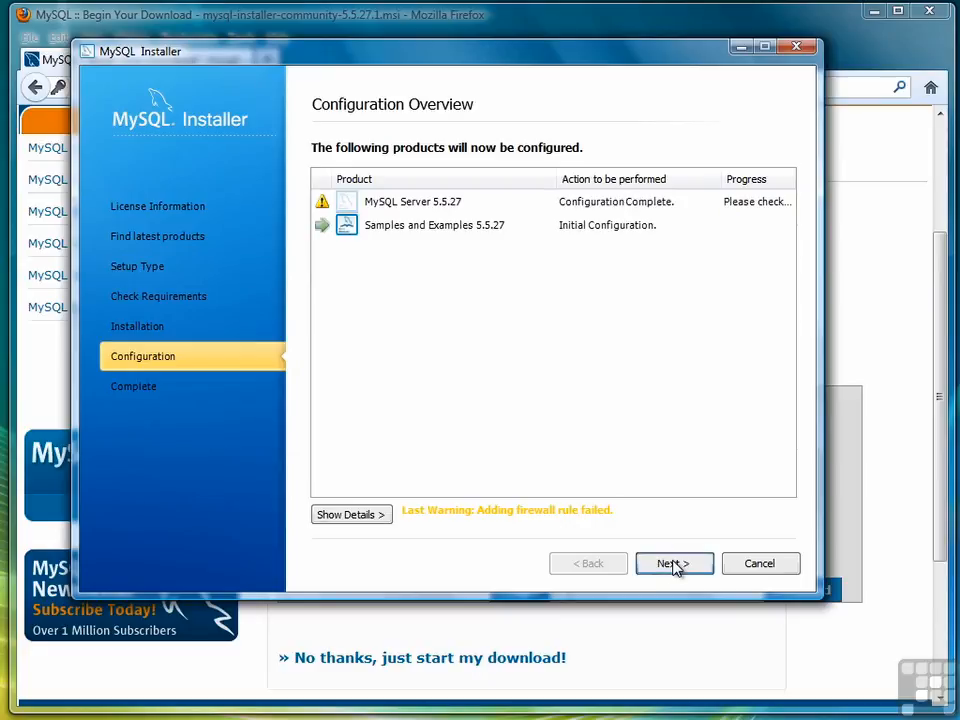
Step through Samples and Examples, finish MySQL Installer, and close Firefox's Downloads window
left_click(675, 566)
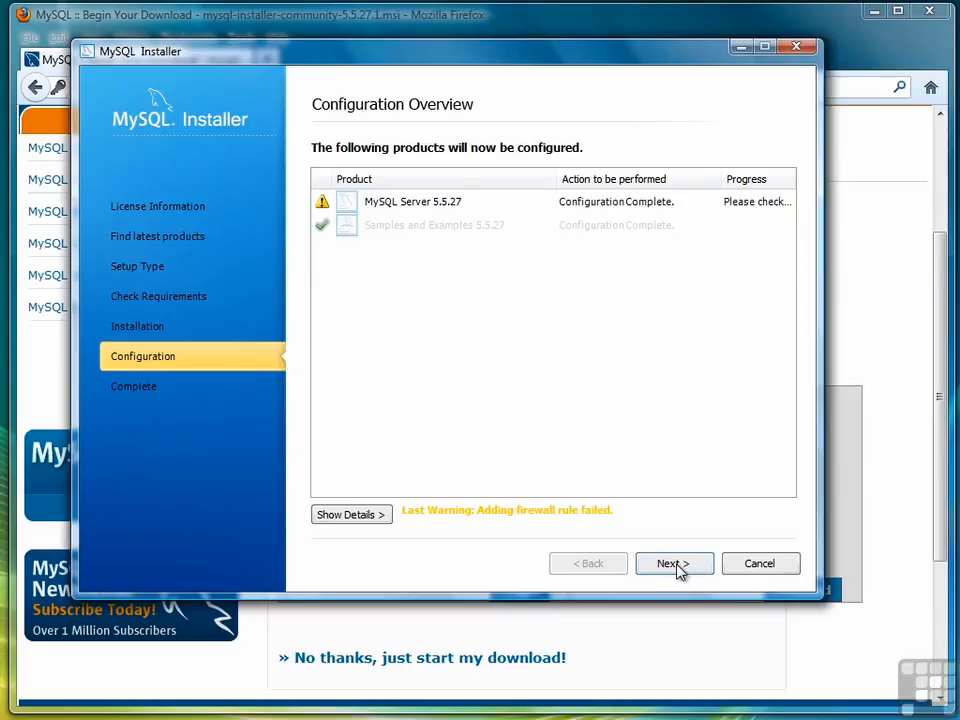
left_click(676, 566)
left_click(675, 565)
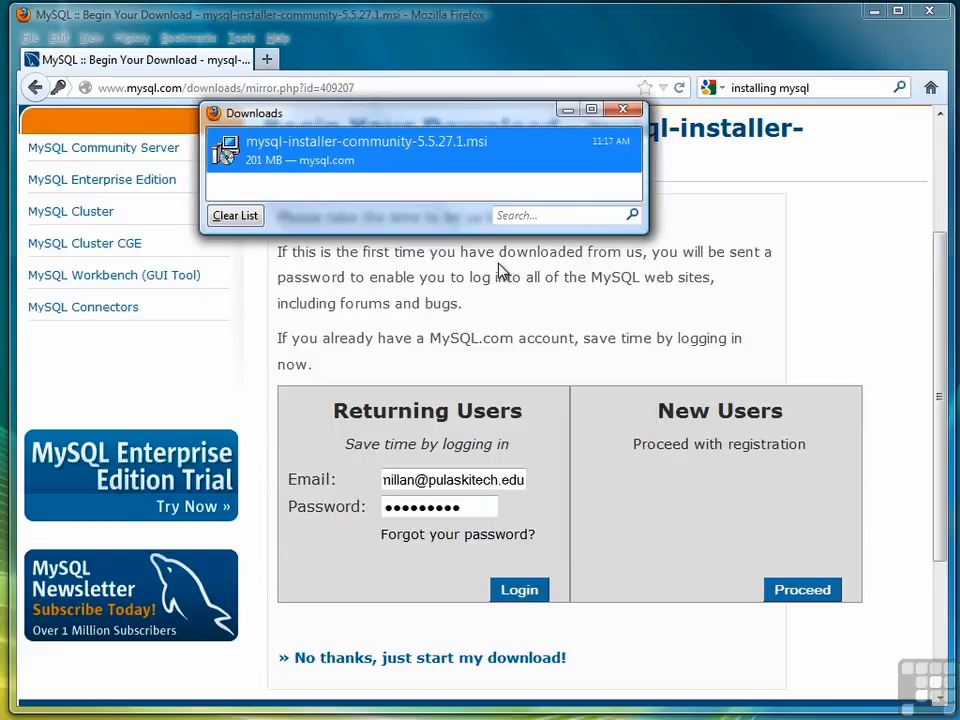
left_click(626, 108)
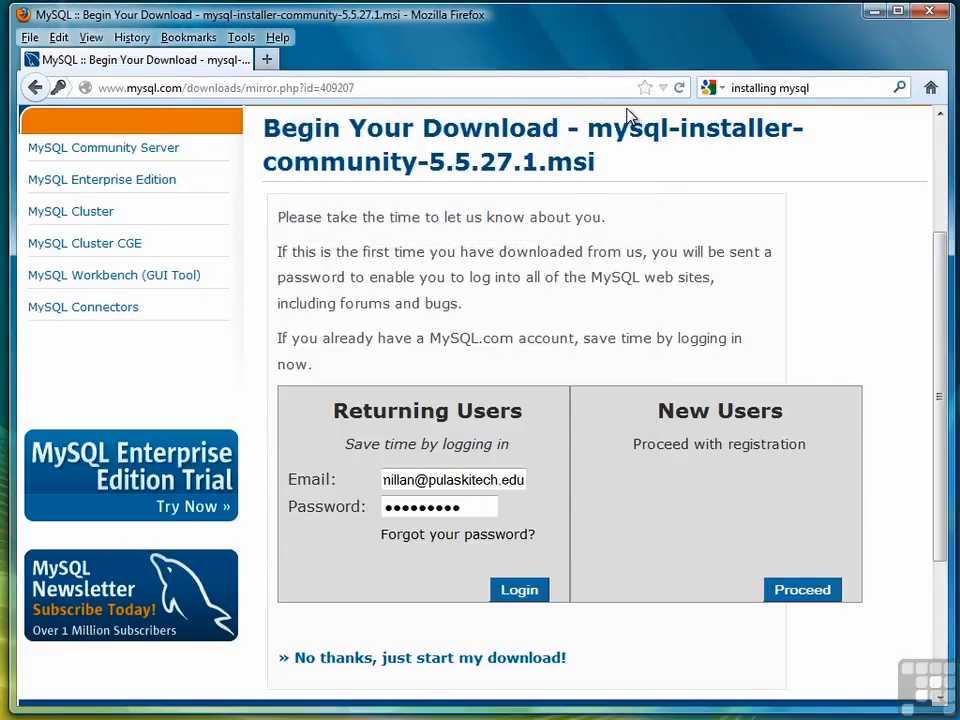